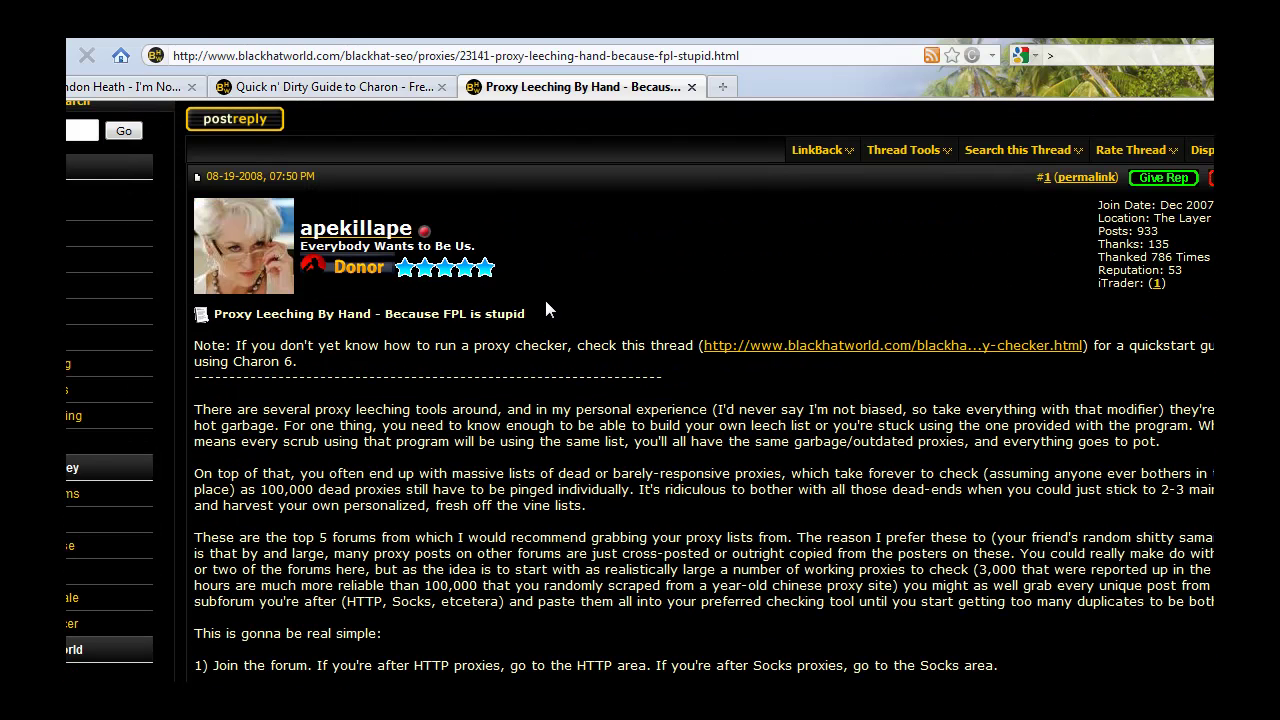
Open the Proxyfire.net HTTP Area from the post's forum list and view its 50 Anon August 30 - L1+L2 thread
{"action": "scroll", "coordinate": [546, 310], "scroll_direction": "down", "scroll_amount": 5}
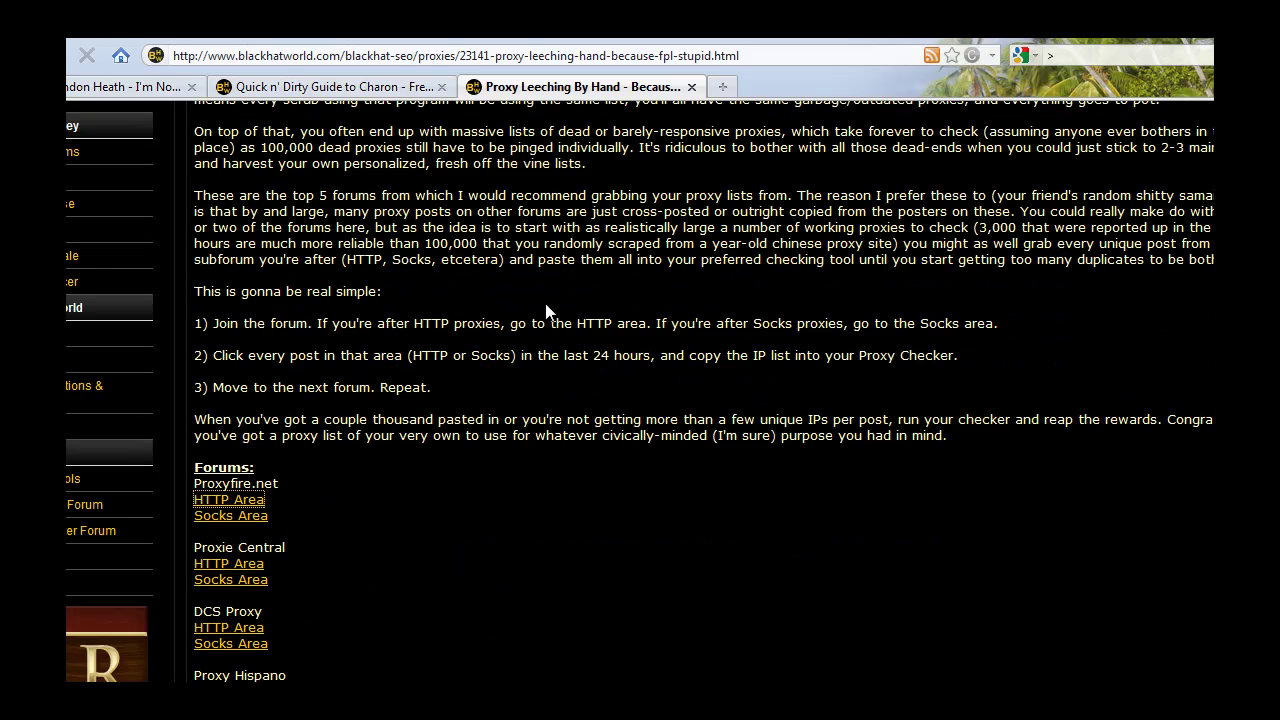
{"action": "scroll", "coordinate": [546, 310], "scroll_direction": "down", "scroll_amount": 2}
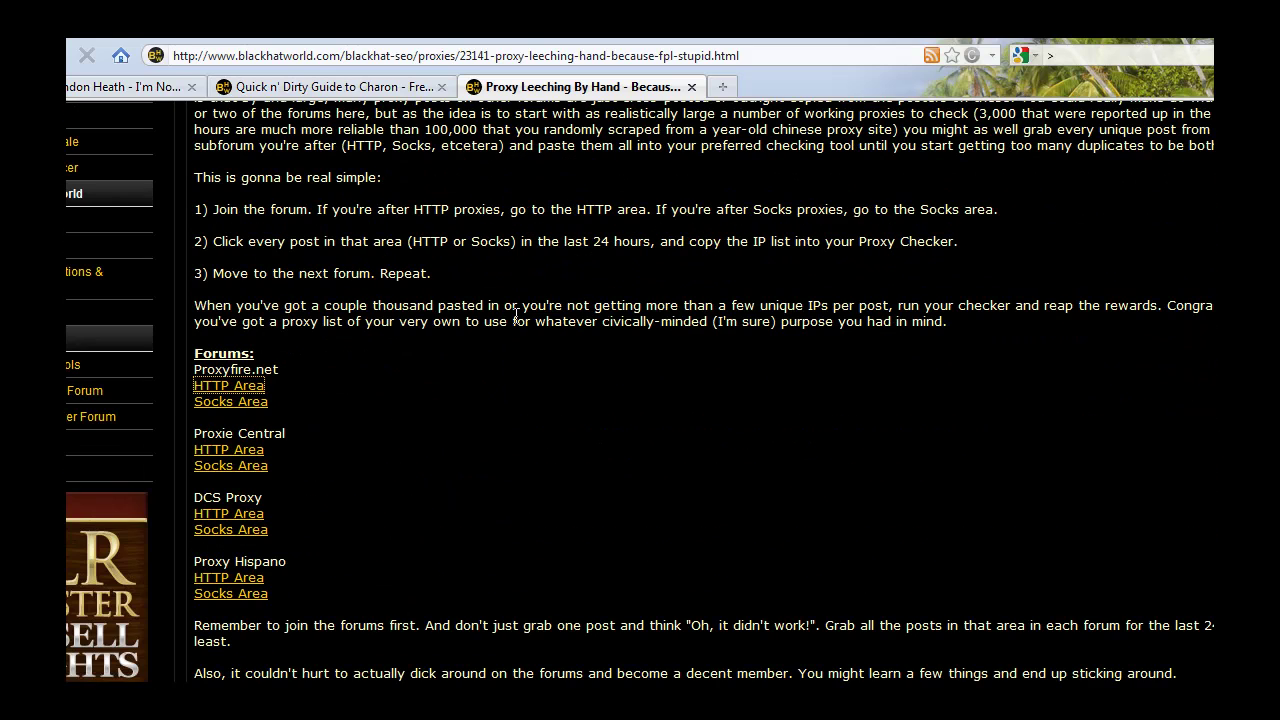
{"action": "left_click", "coordinate": [241, 388]}
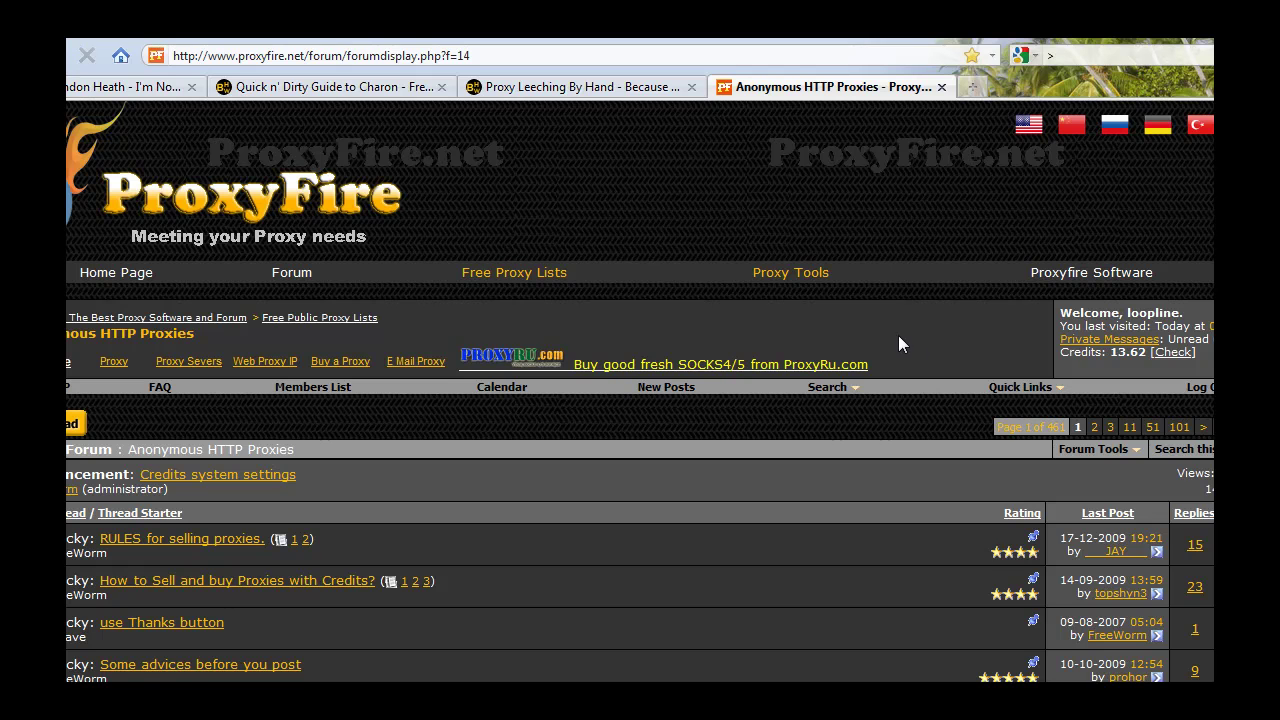
{"action": "scroll", "coordinate": [898, 335], "scroll_direction": "down", "scroll_amount": 5}
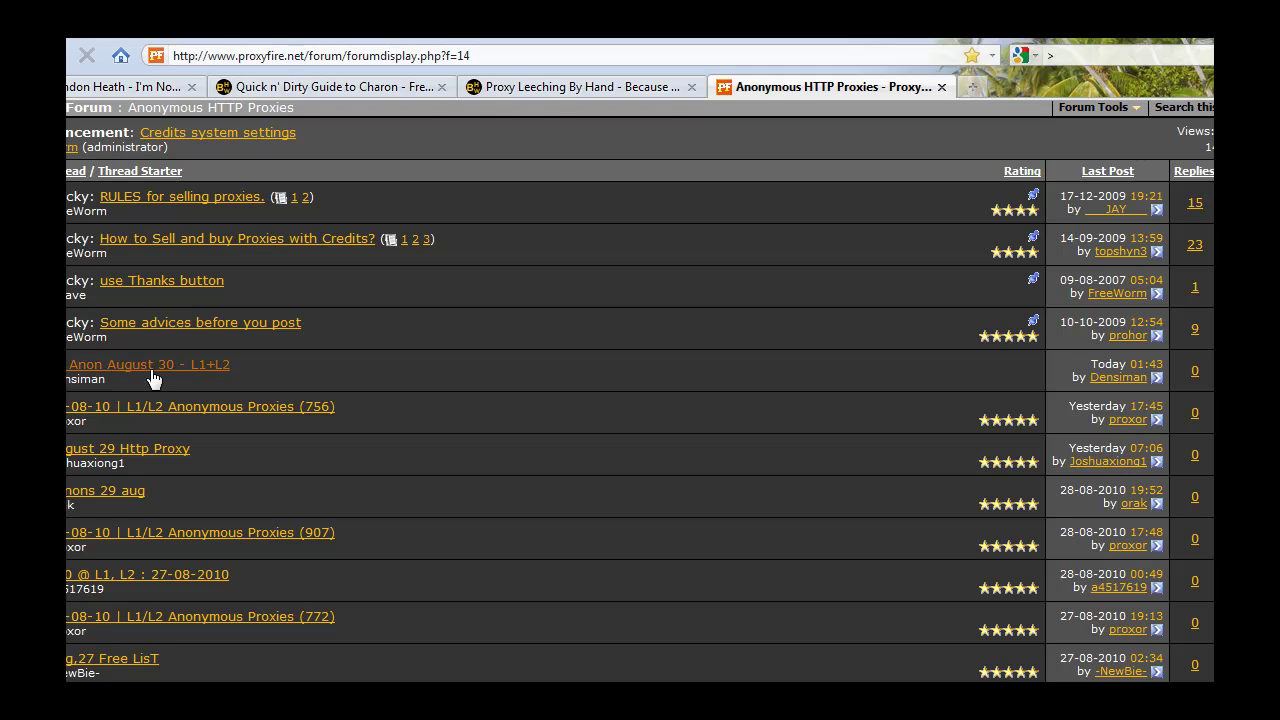
{"action": "left_click", "coordinate": [222, 372]}
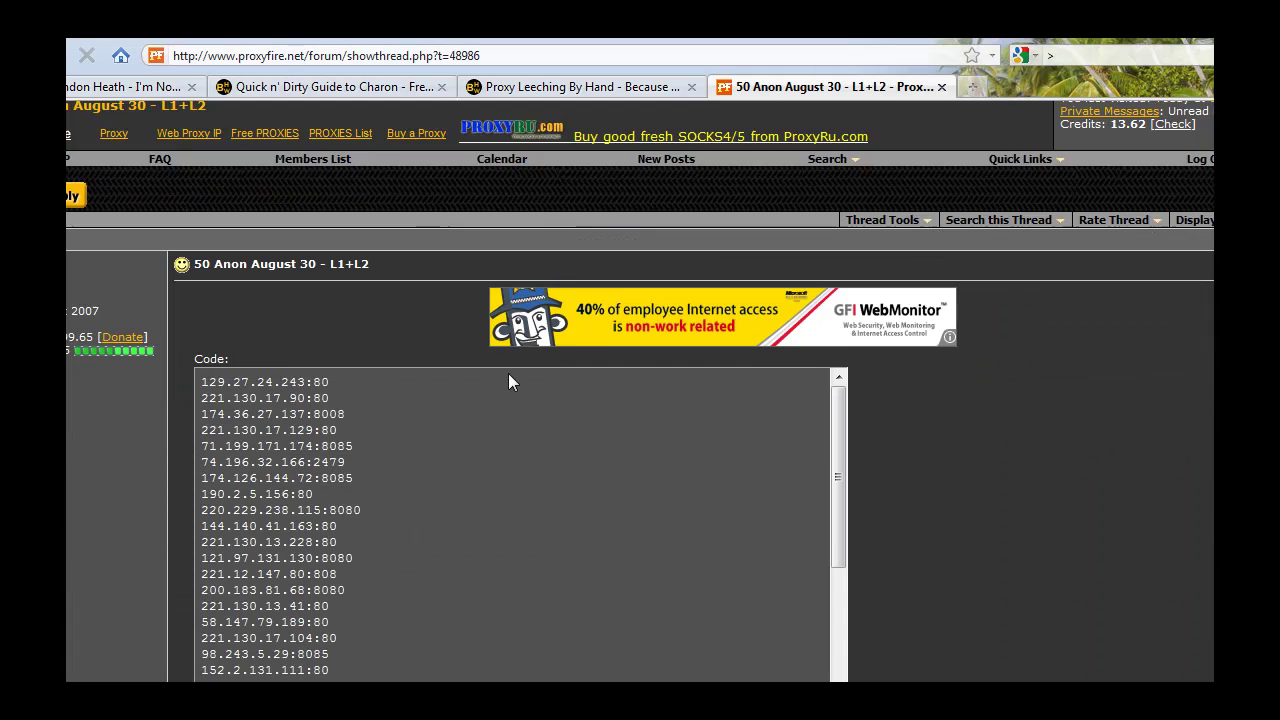
Copy the entire proxy list from the thread's code box
{"action": "scroll", "coordinate": [508, 380], "scroll_direction": "down", "scroll_amount": 2}
{"action": "left_click_drag", "start_coordinate": [201, 263], "coordinate": [357, 482]}
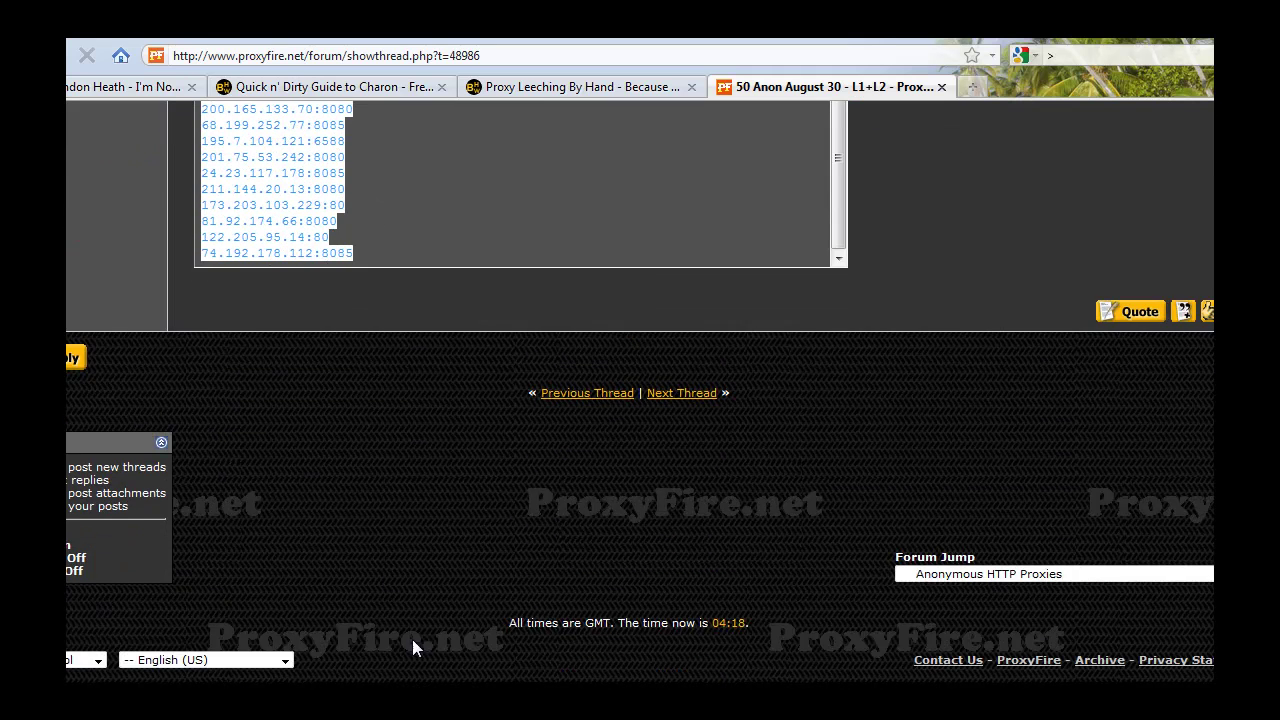
{"action": "scroll", "coordinate": [357, 482], "scroll_direction": "up", "scroll_amount": 8}
{"action": "right_click", "coordinate": [284, 397]}
{"action": "left_click", "coordinate": [300, 411]}
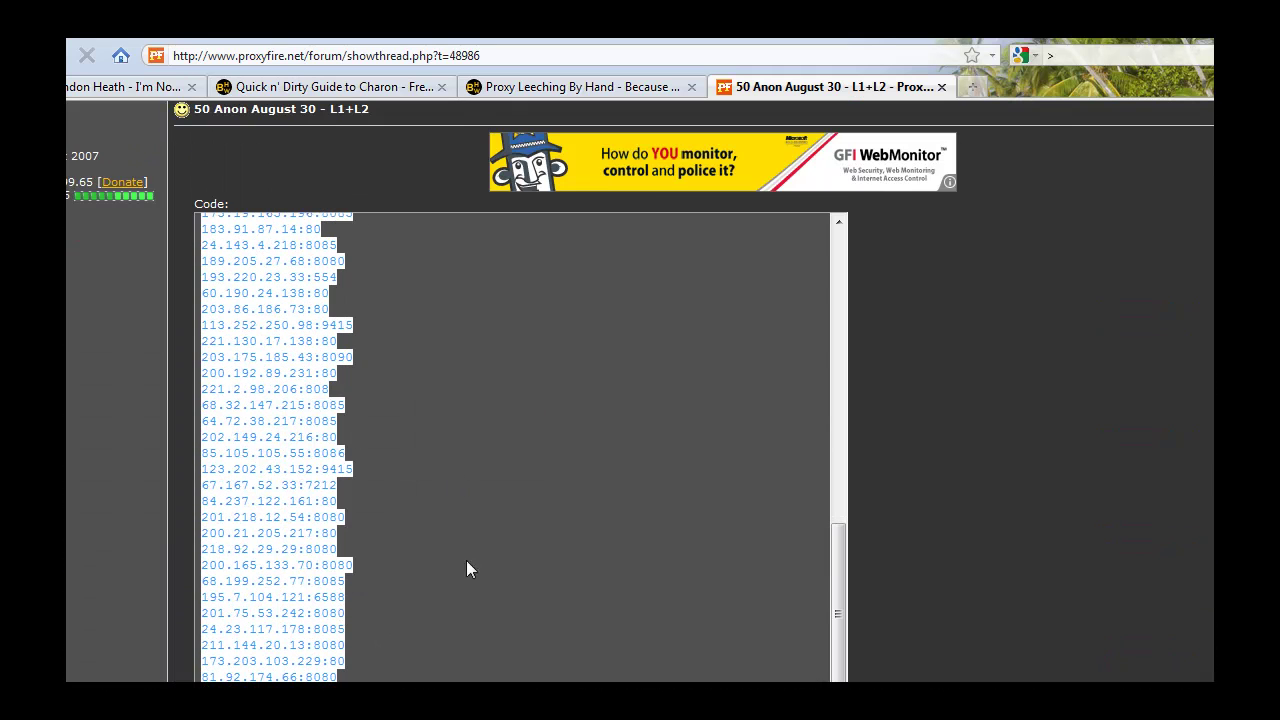
Switch to ScrapeBox and paste the copied proxies into the Select Engines & Proxies list
{"action": "key", "text": "alt+Tab"}
{"action": "right_click", "coordinate": [300, 517]}
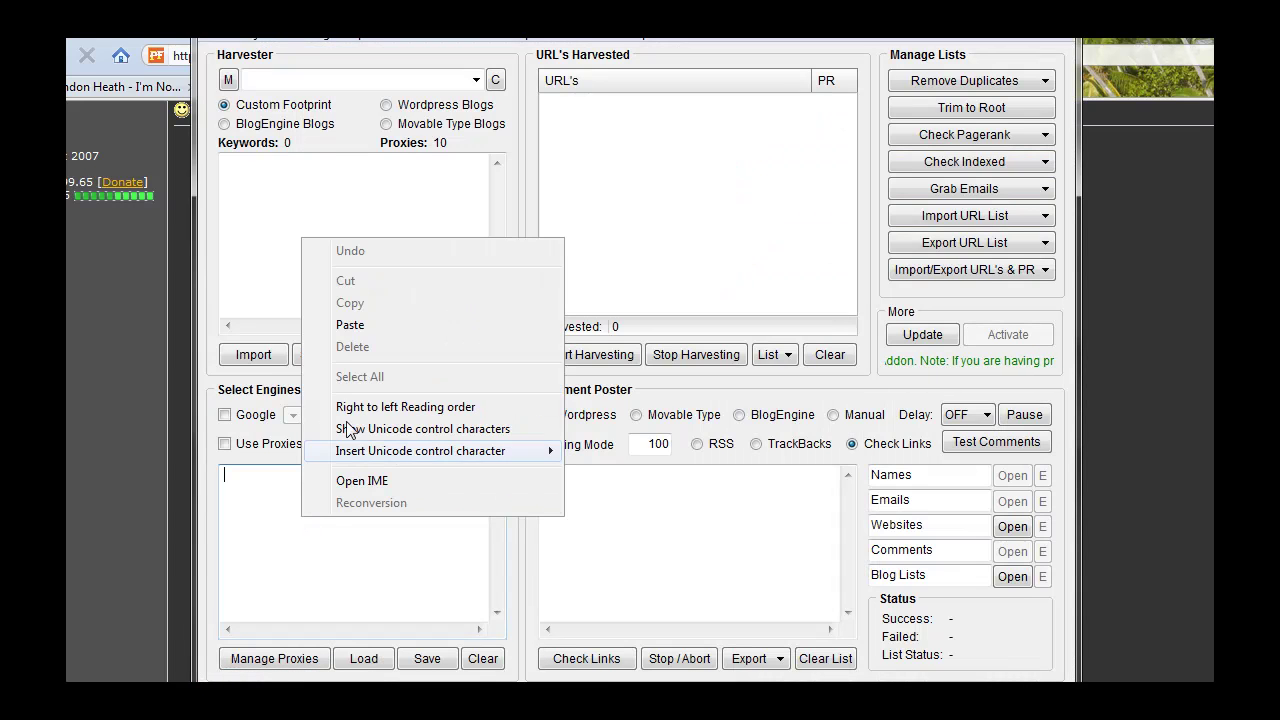
{"action": "left_click", "coordinate": [355, 326]}
Start a test of the pasted proxies in Manage Proxies, abort it partway and close the manager
{"action": "left_click", "coordinate": [289, 659]}
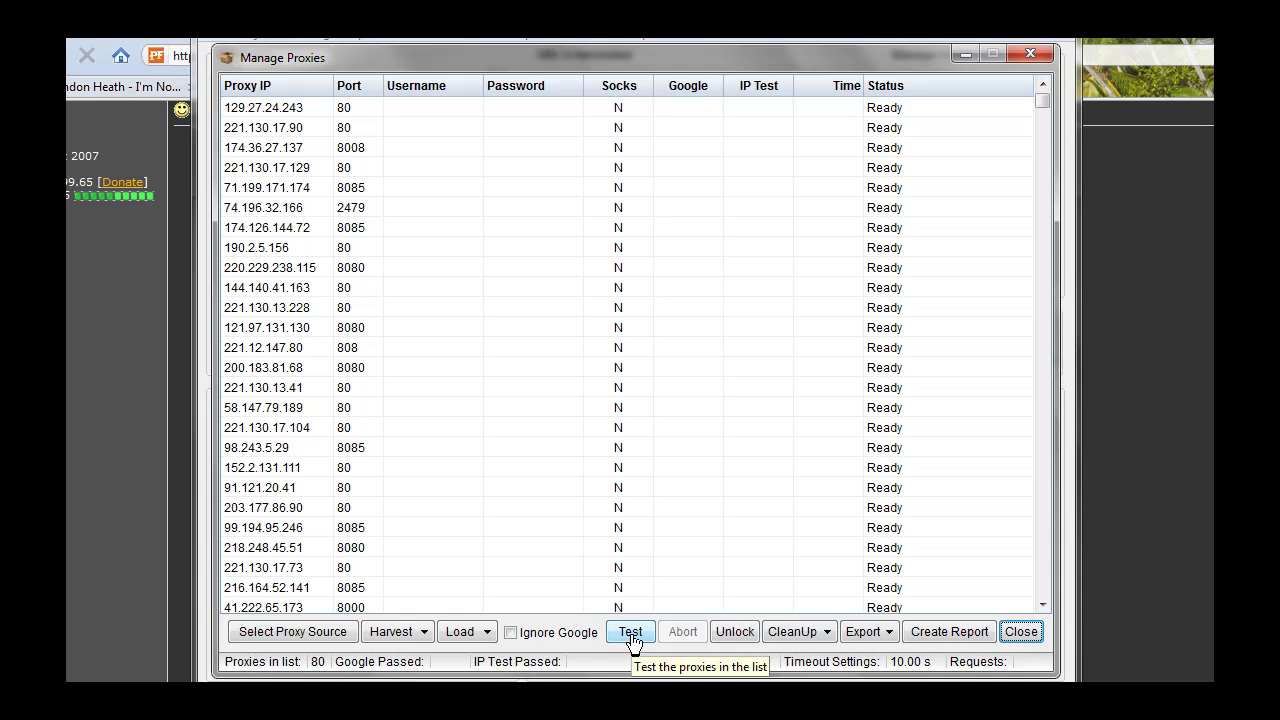
{"action": "left_click", "coordinate": [629, 632]}
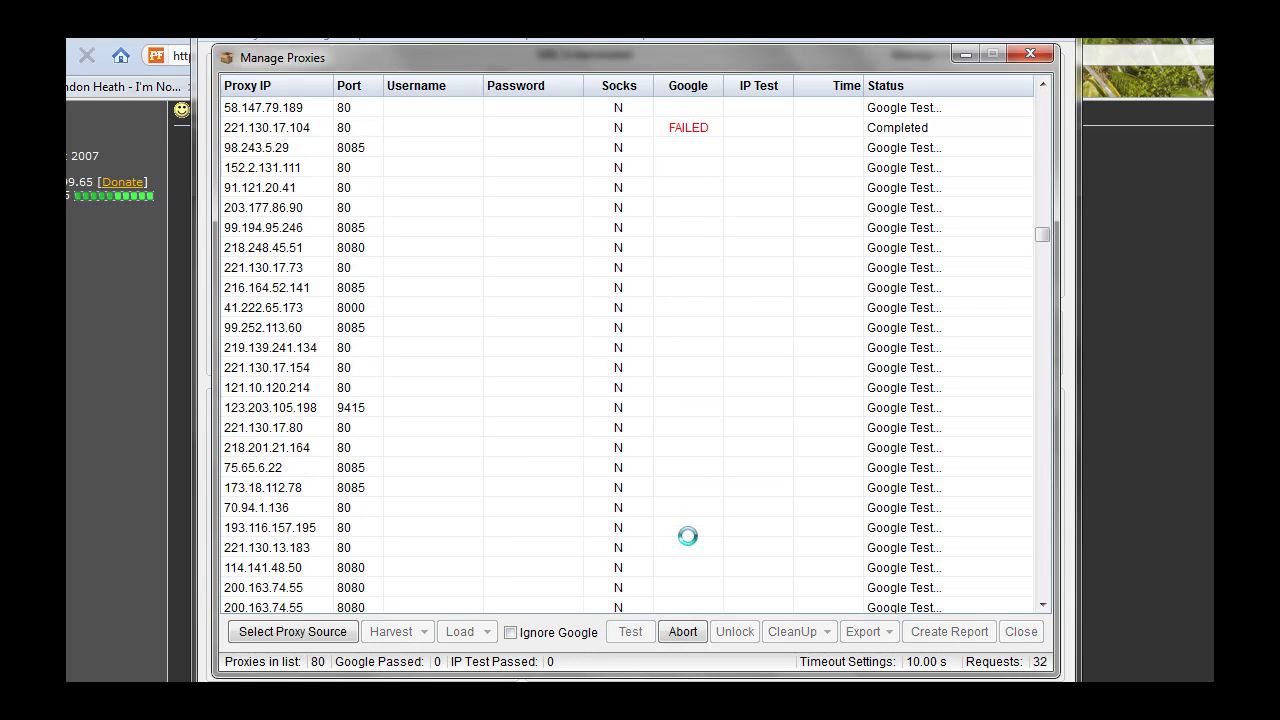
{"action": "left_click", "coordinate": [683, 632]}
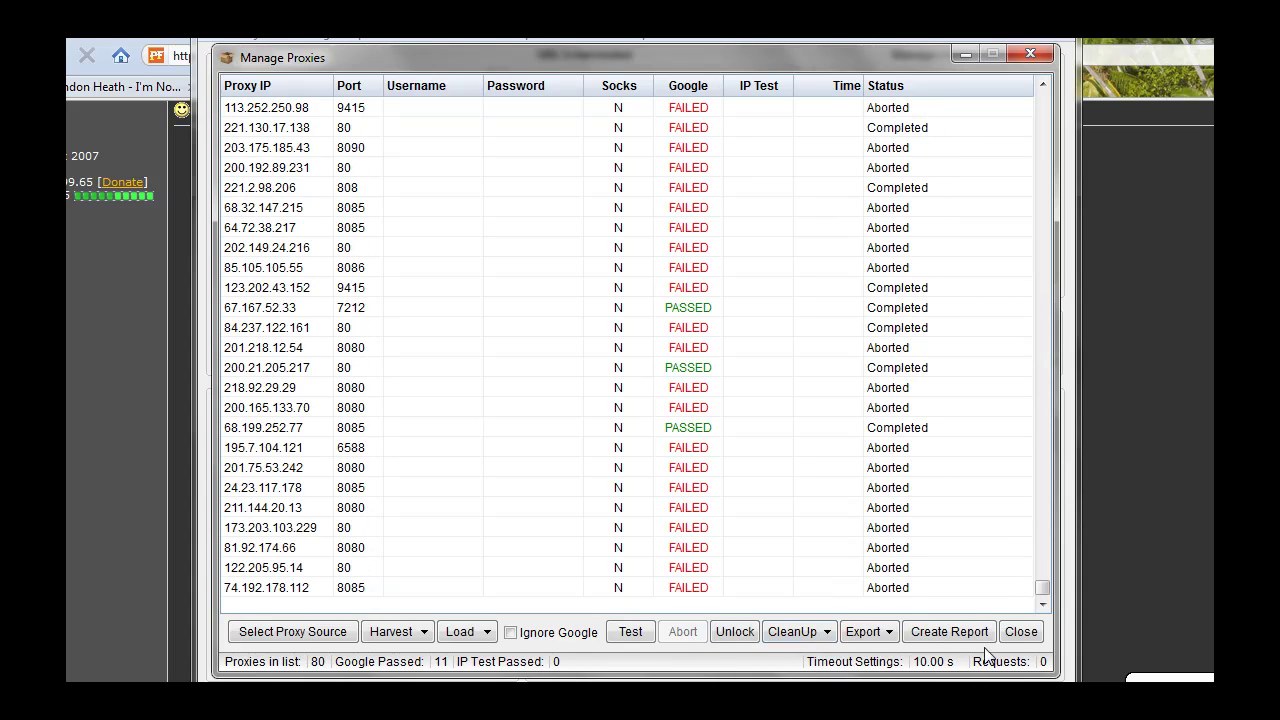
{"action": "left_click", "coordinate": [1026, 629]}
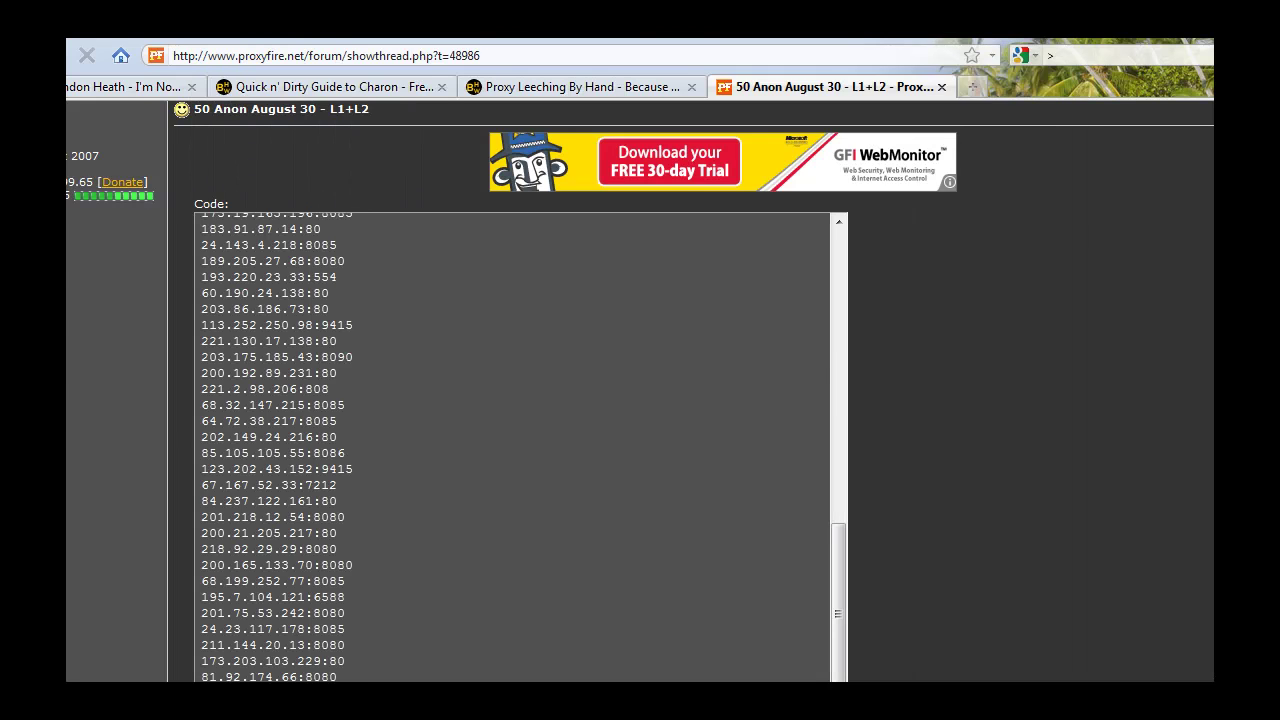
Return to the Proxy Leeching By Hand thread, switch to ScrapeBox and disable the Use new Proxy Harvester option
{"action": "scroll", "coordinate": [640, 390], "scroll_direction": "up", "scroll_amount": 4}
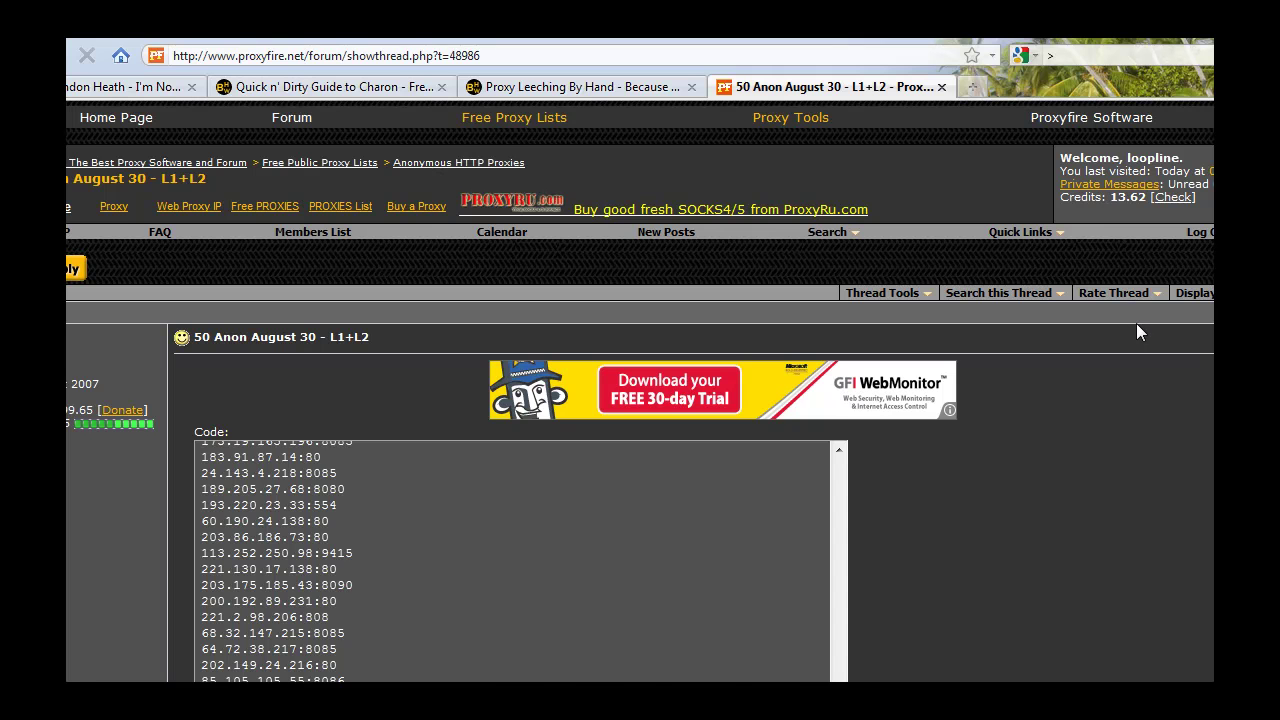
{"action": "left_click", "coordinate": [610, 87]}
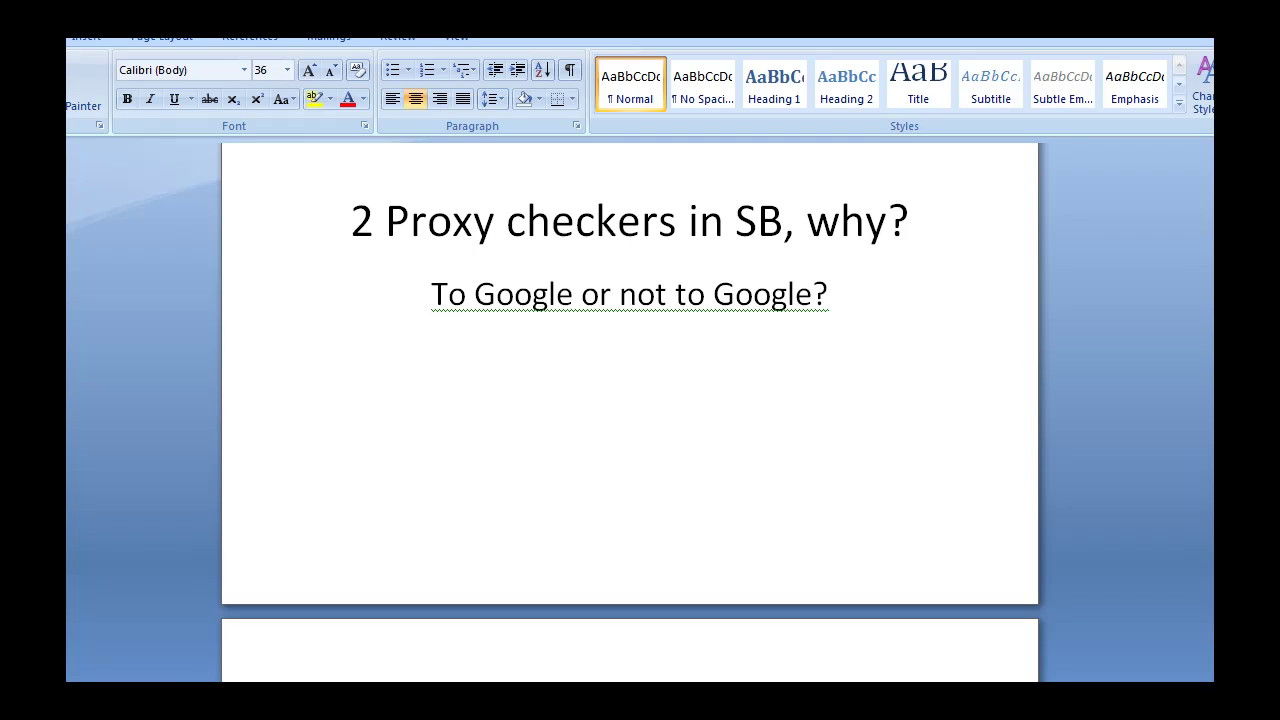
{"action": "key", "text": "alt+Tab"}
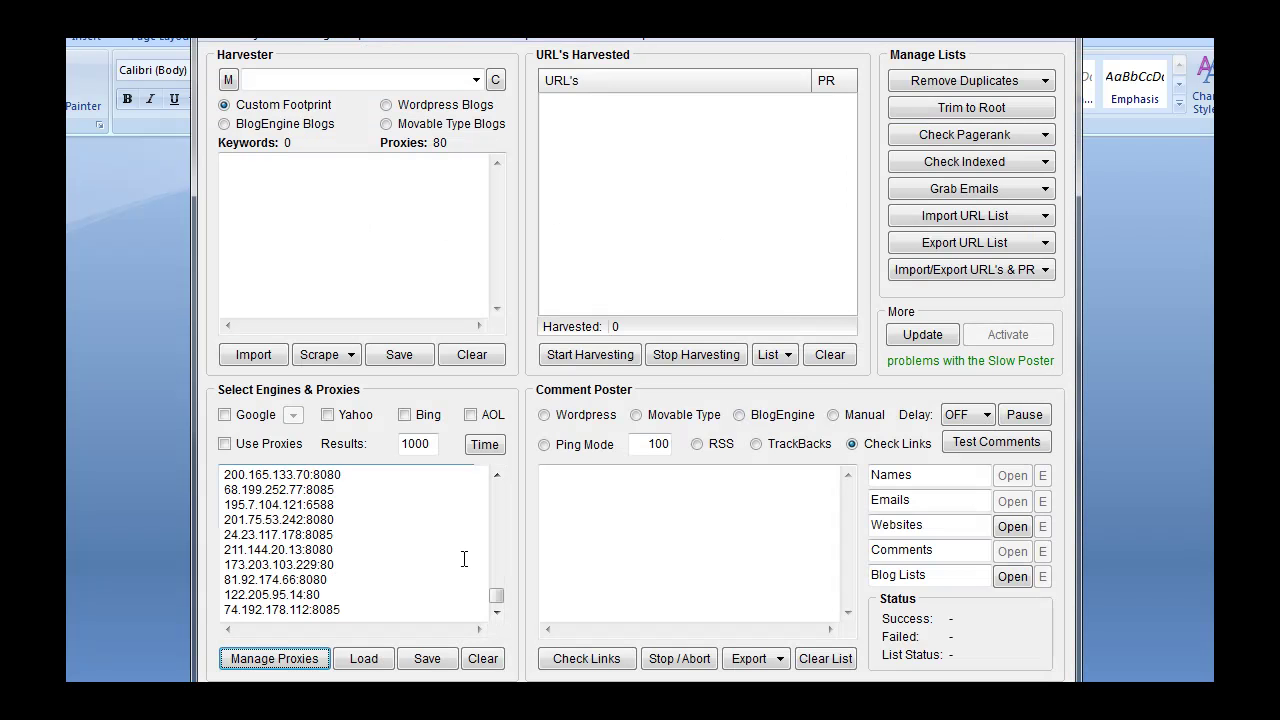
{"action": "left_click", "coordinate": [382, 40]}
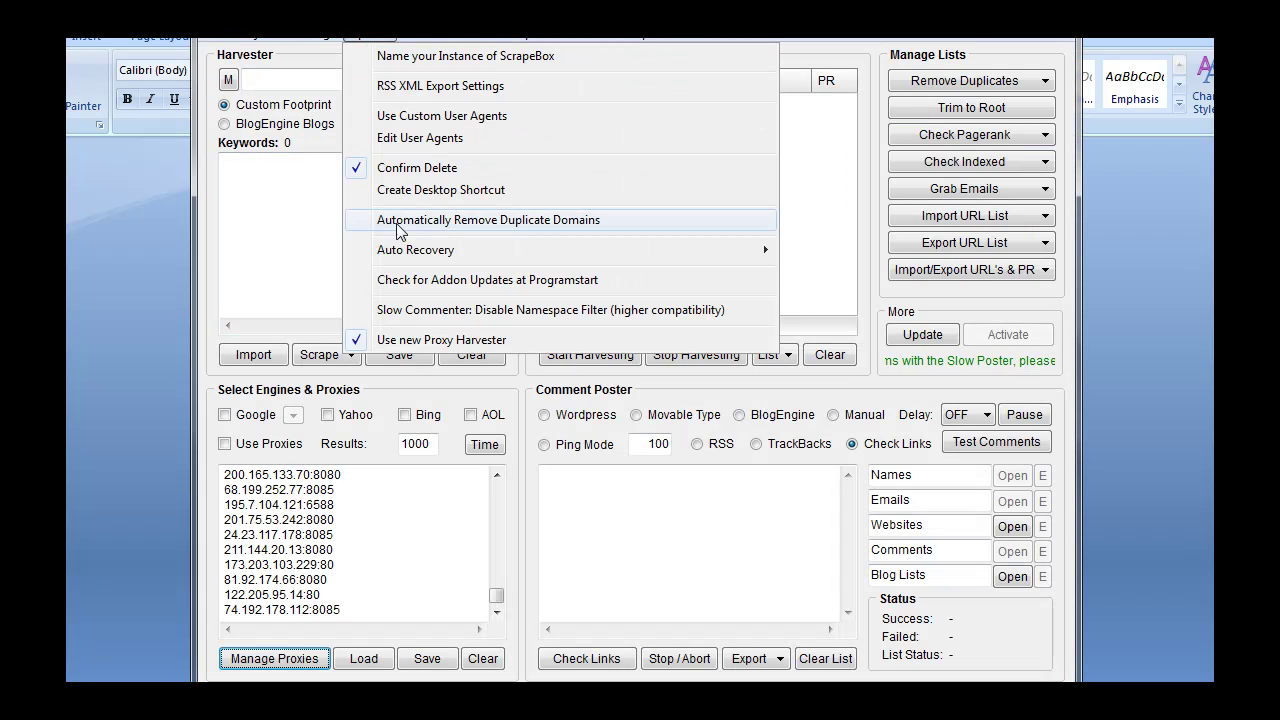
{"action": "left_click", "coordinate": [409, 343]}
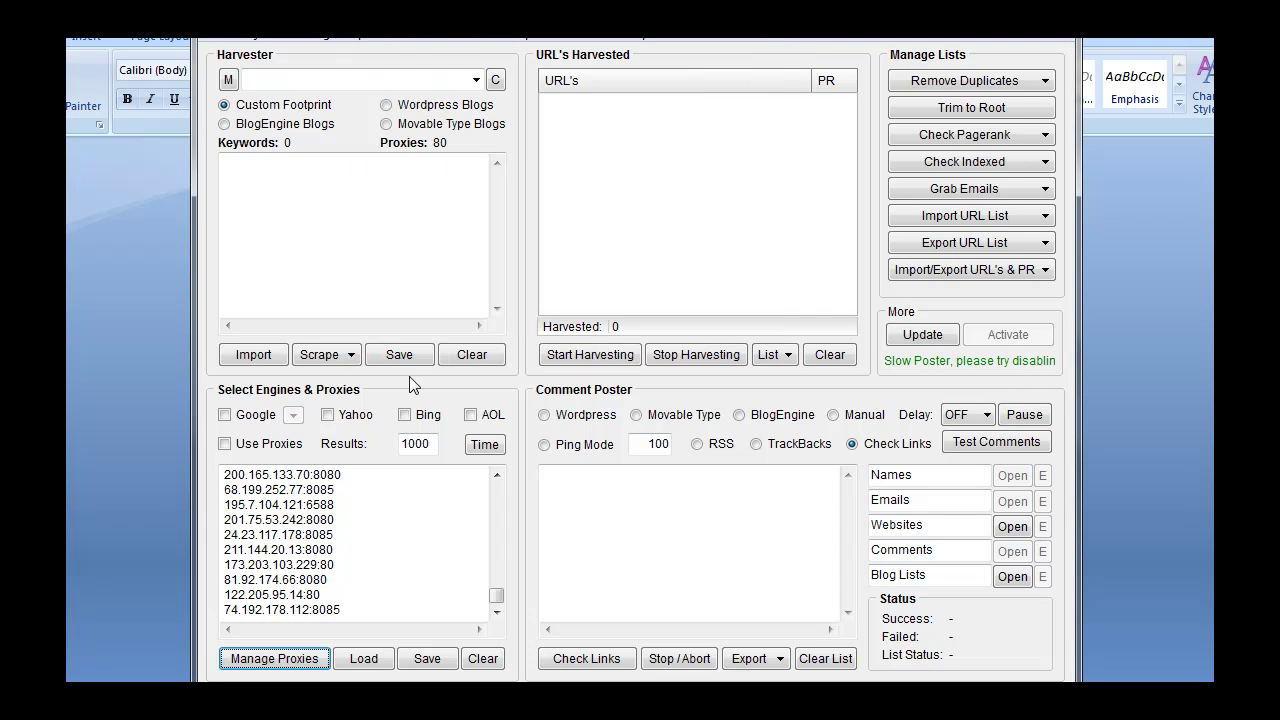
Test the proxies in the old proxy manager with IP Test off, review each proxy's status and close the manager
{"action": "left_click", "coordinate": [298, 662]}
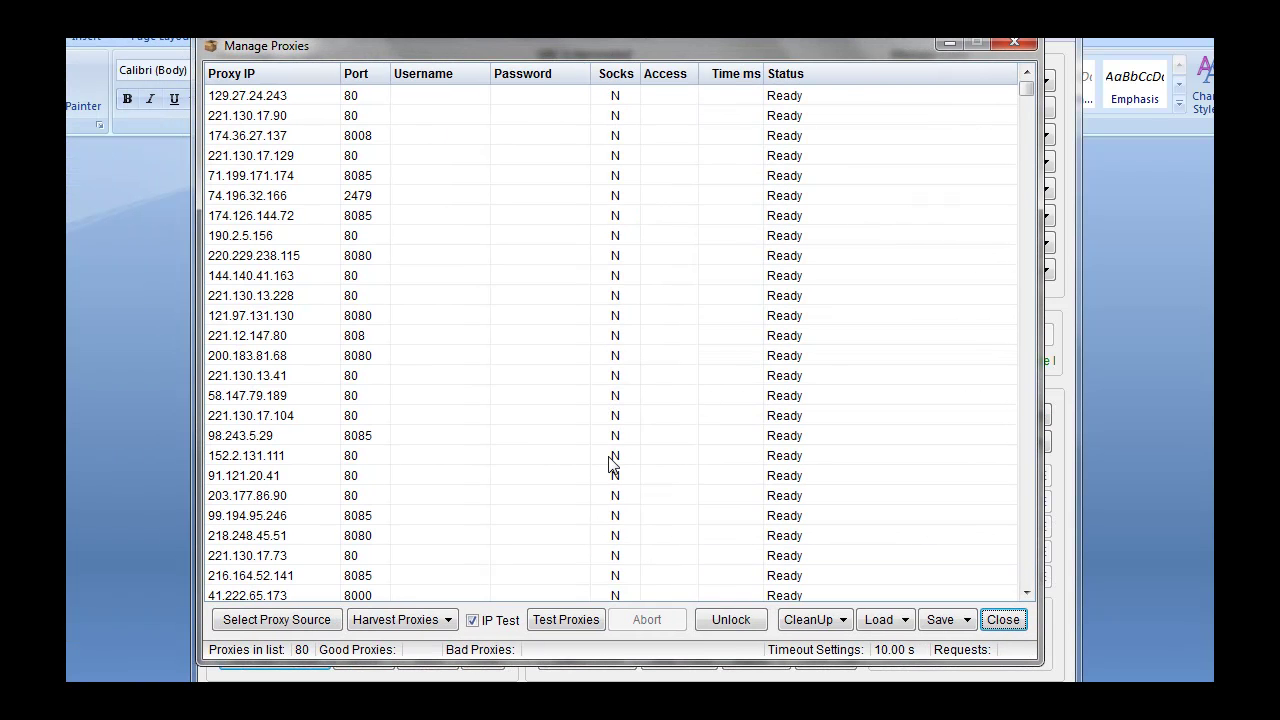
{"action": "left_click", "coordinate": [490, 625]}
{"action": "left_click", "coordinate": [548, 620]}
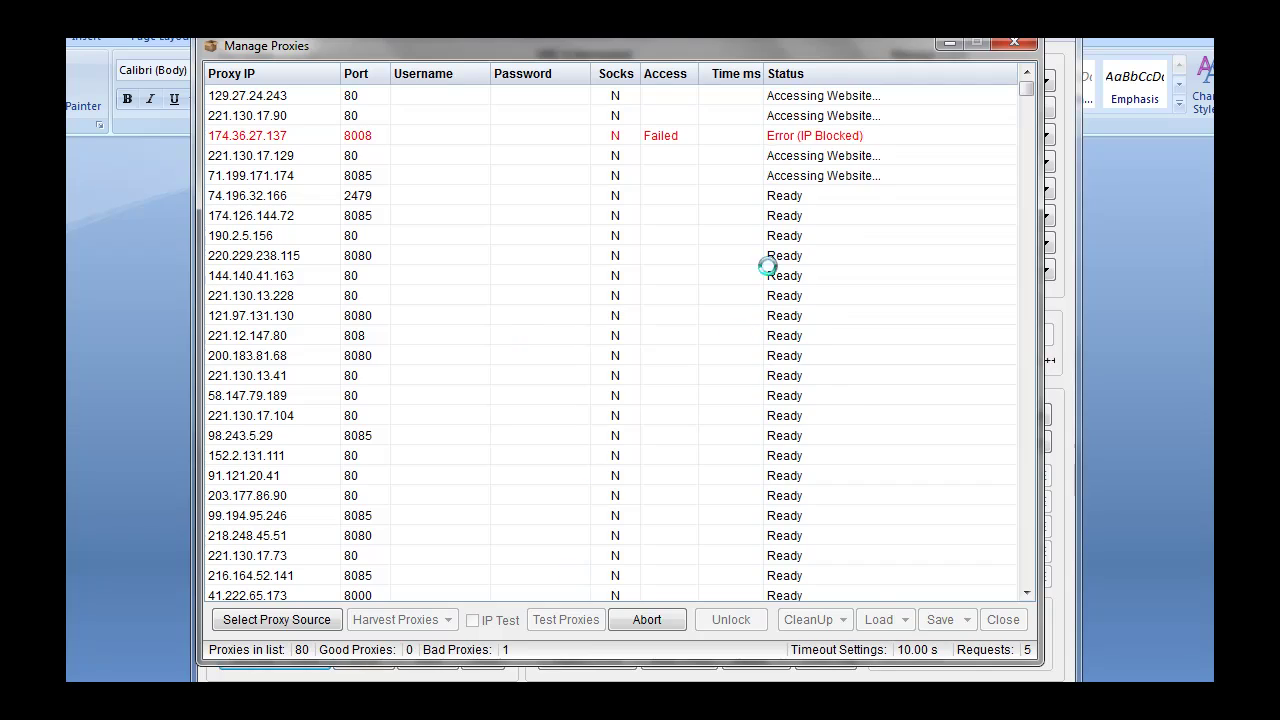
{"action": "scroll", "coordinate": [846, 209], "scroll_direction": "down", "scroll_amount": 9}
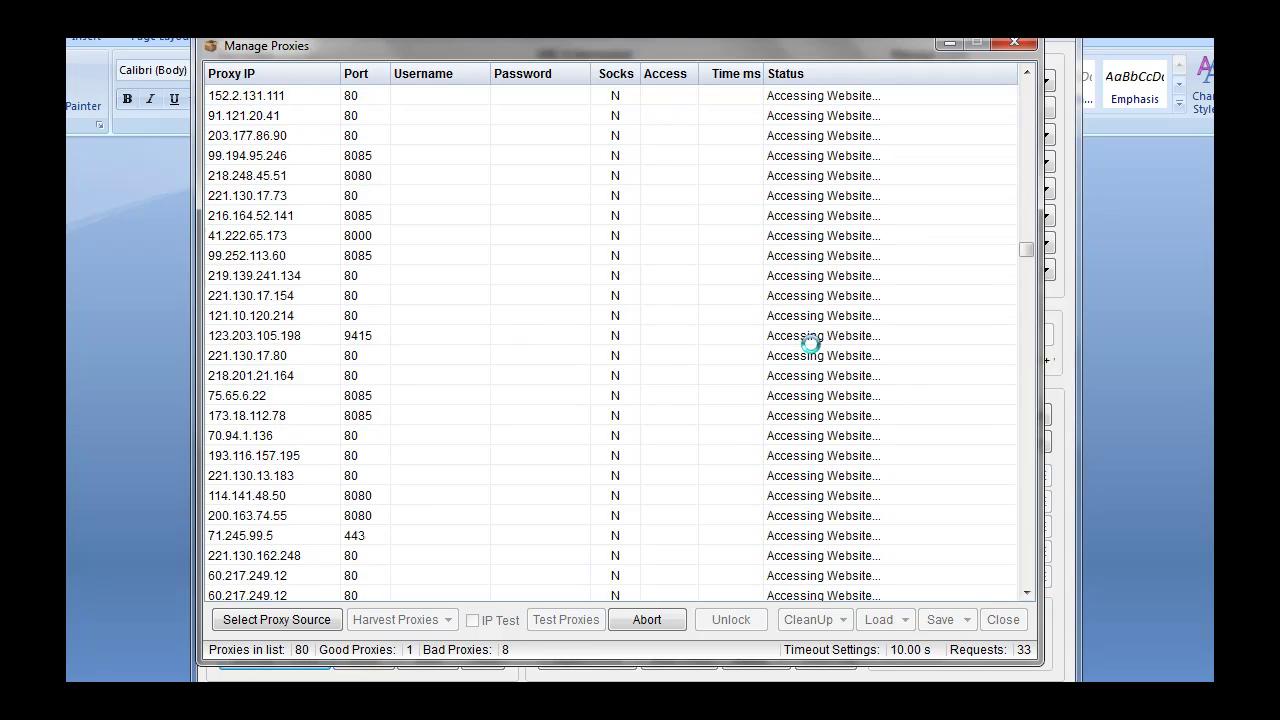
{"action": "scroll", "coordinate": [822, 346], "scroll_direction": "down", "scroll_amount": 11}
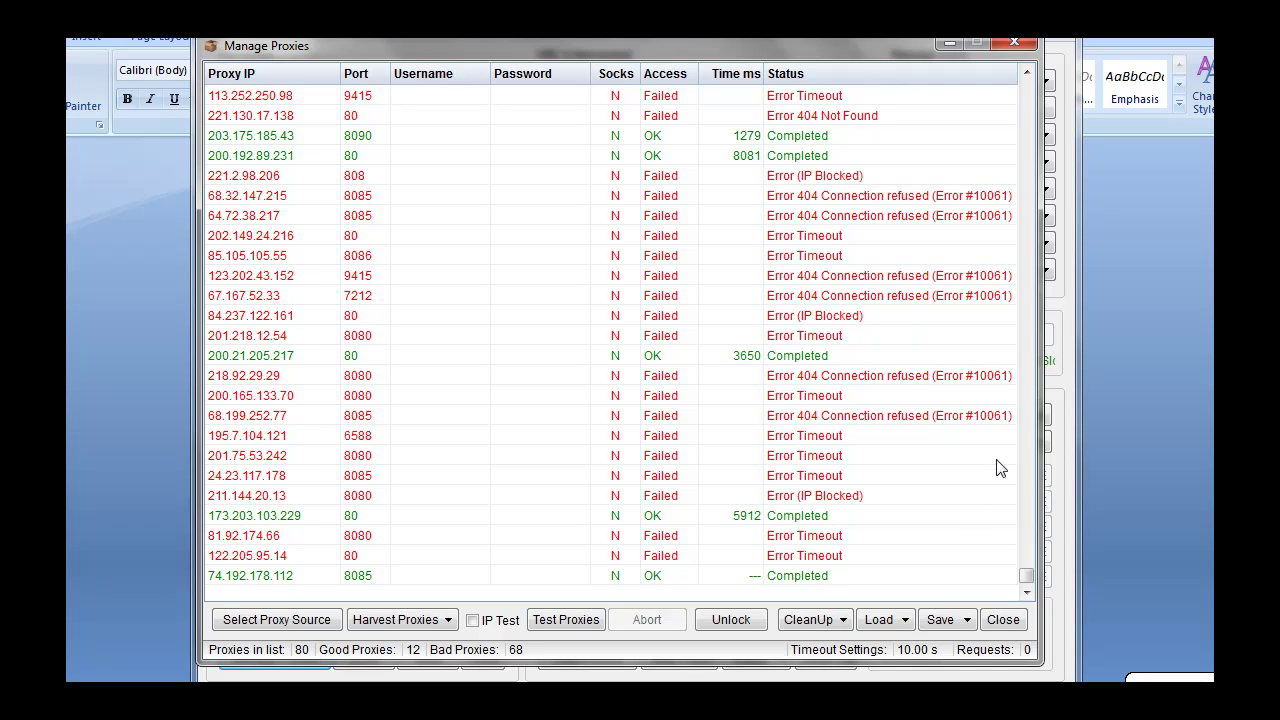
{"action": "left_click", "coordinate": [1002, 620]}
Enable the Use new Proxy Harvester option again and open Manage Proxies
{"action": "left_click", "coordinate": [370, 37]}
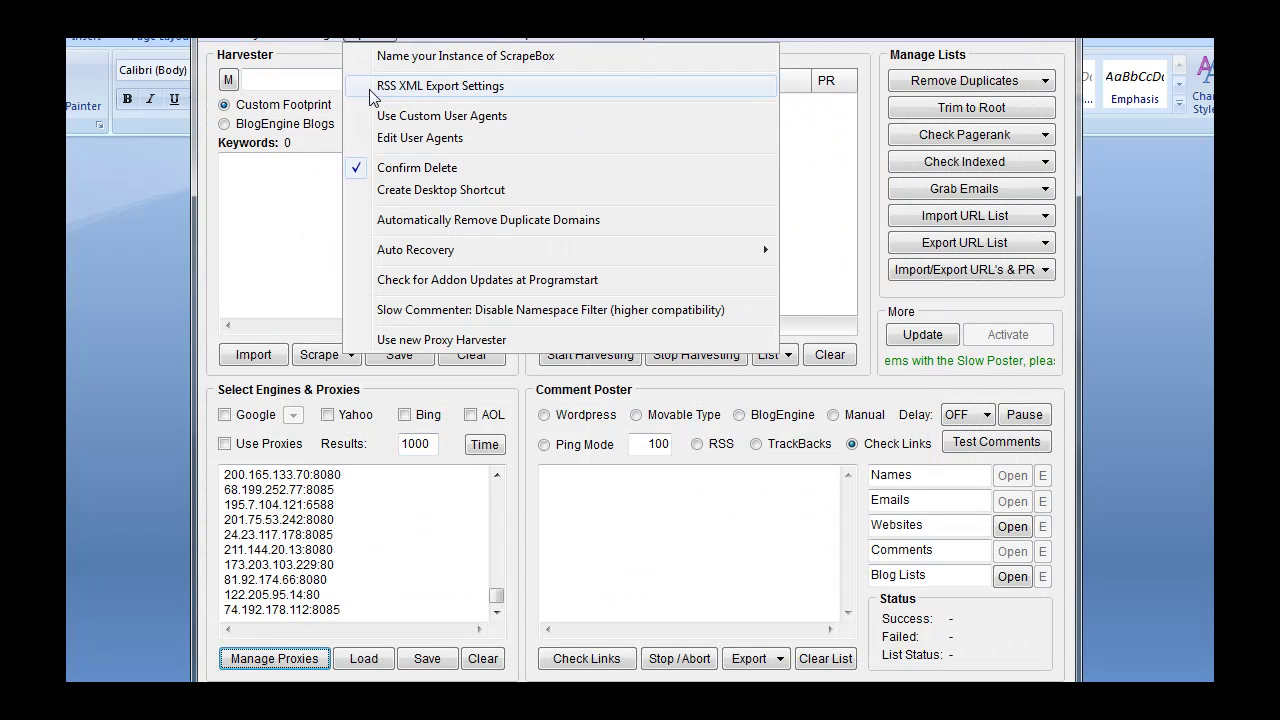
{"action": "left_click", "coordinate": [410, 345]}
{"action": "left_click", "coordinate": [290, 659]}
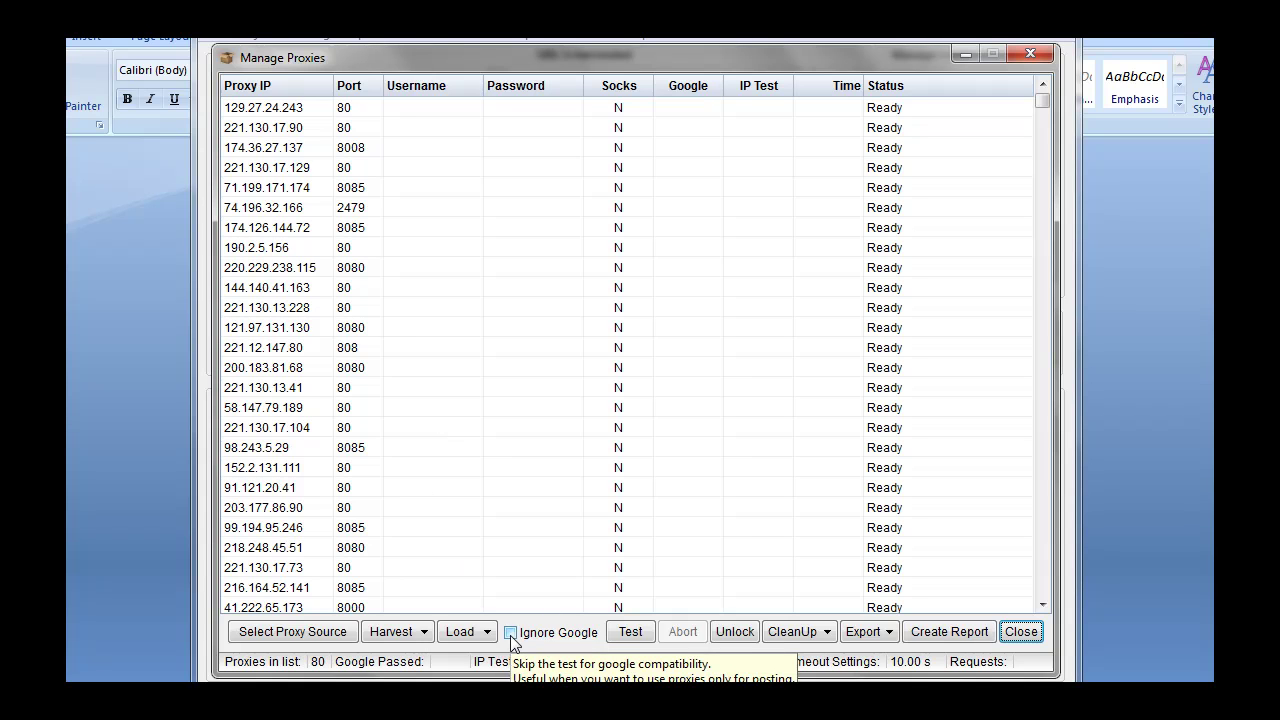
Turn Ignore Google on and back off for the proxy test, and close the manager
{"action": "left_click", "coordinate": [510, 632]}
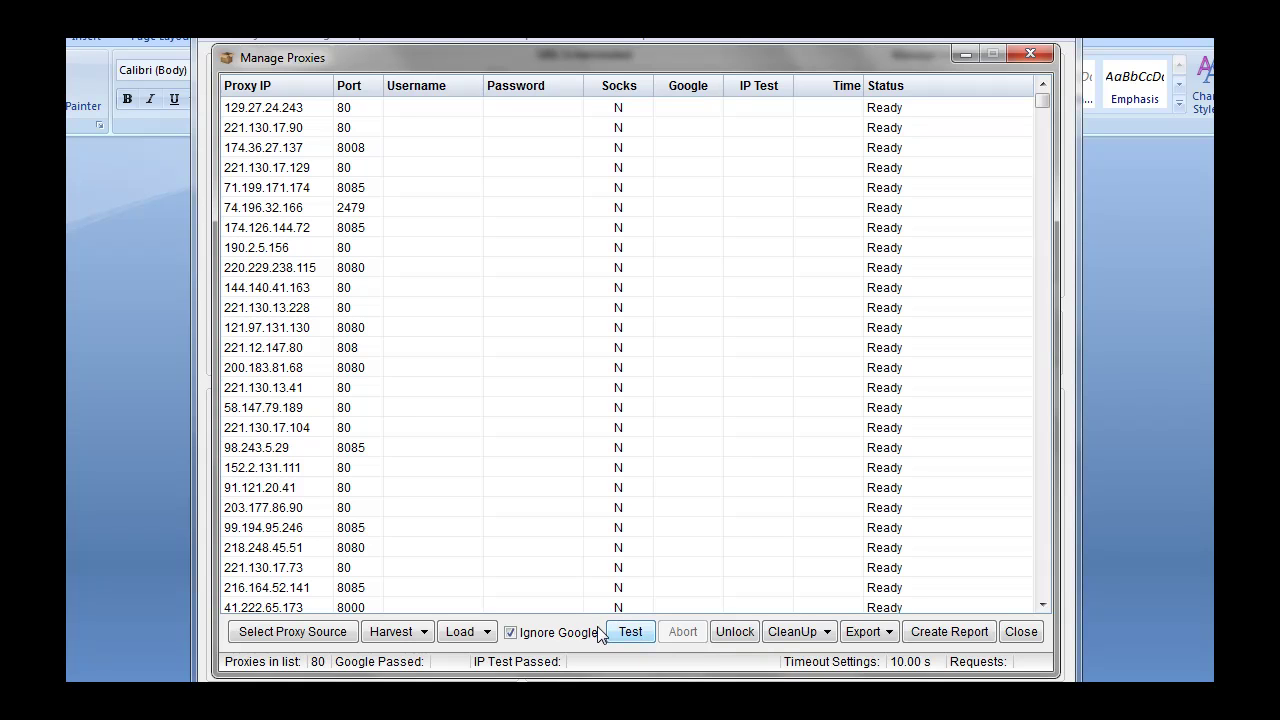
{"action": "left_click", "coordinate": [541, 636]}
{"action": "left_click", "coordinate": [1021, 634]}
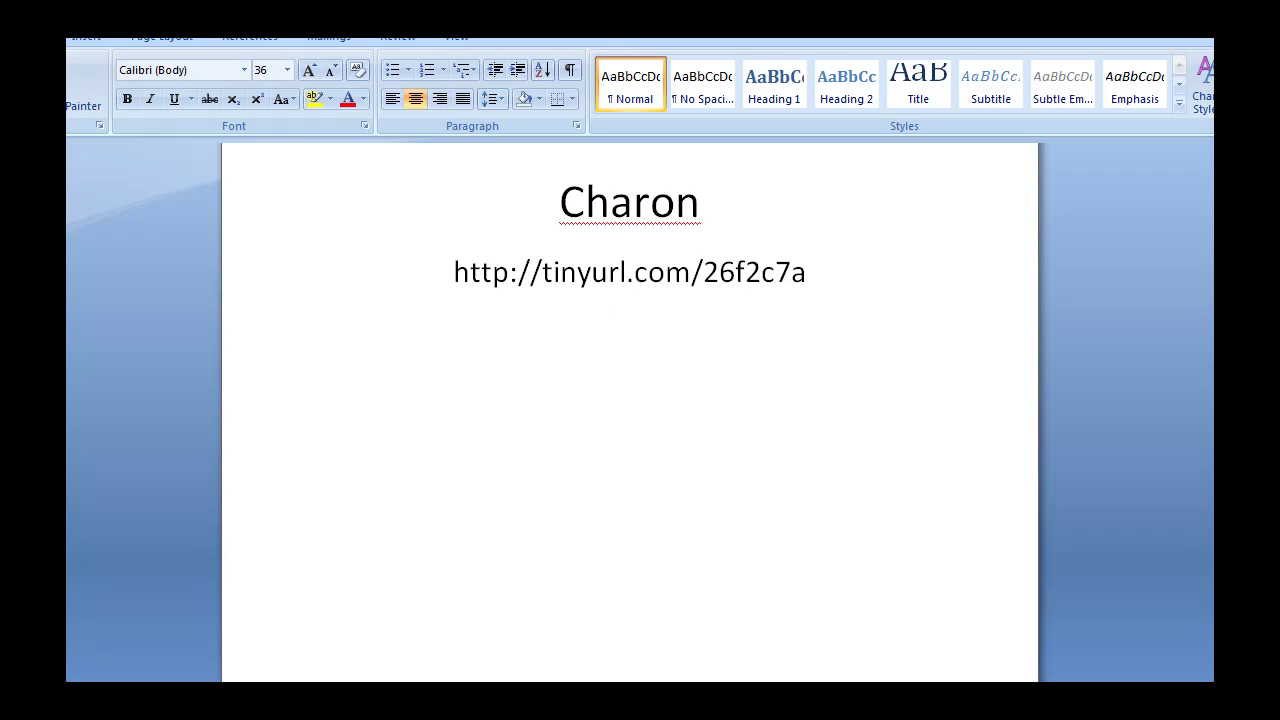
Read the Quick n' Dirty Guide to Charon thread in the browser, and return to the Proxies document in Word
{"action": "left_click", "coordinate": [201, 621]}
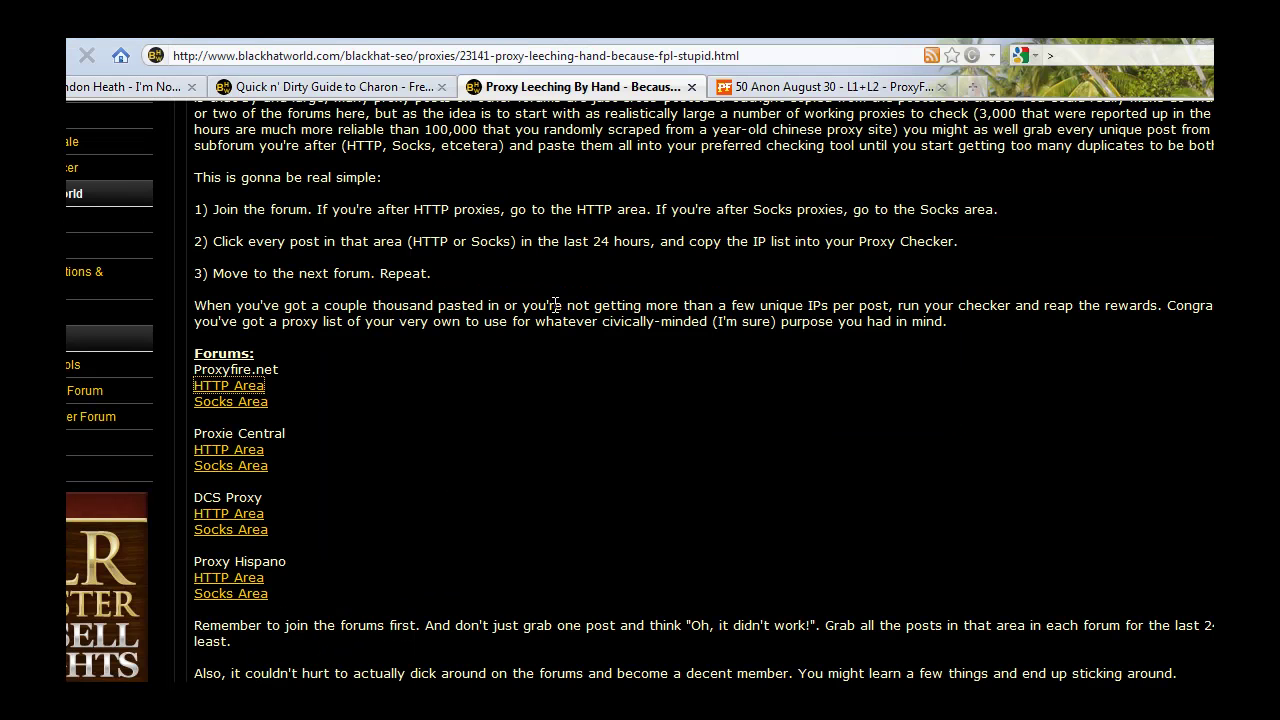
{"action": "left_click", "coordinate": [385, 87]}
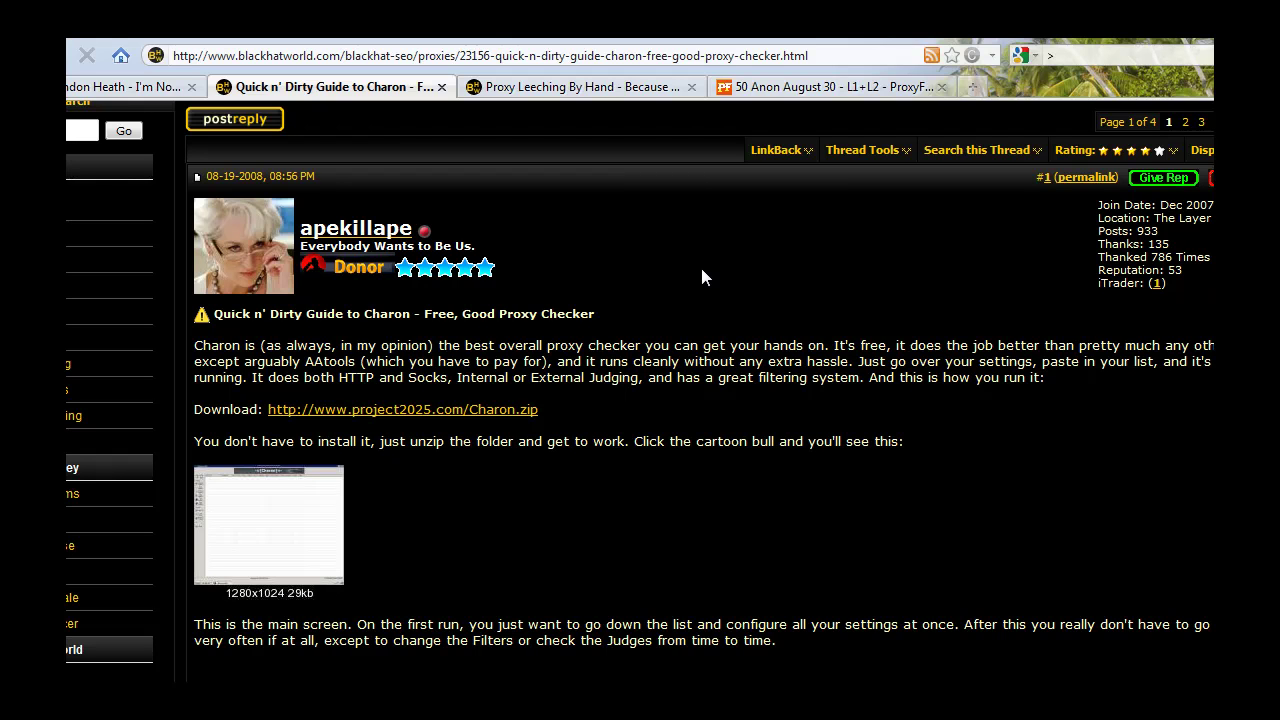
{"action": "scroll", "coordinate": [726, 274], "scroll_direction": "down", "scroll_amount": 1}
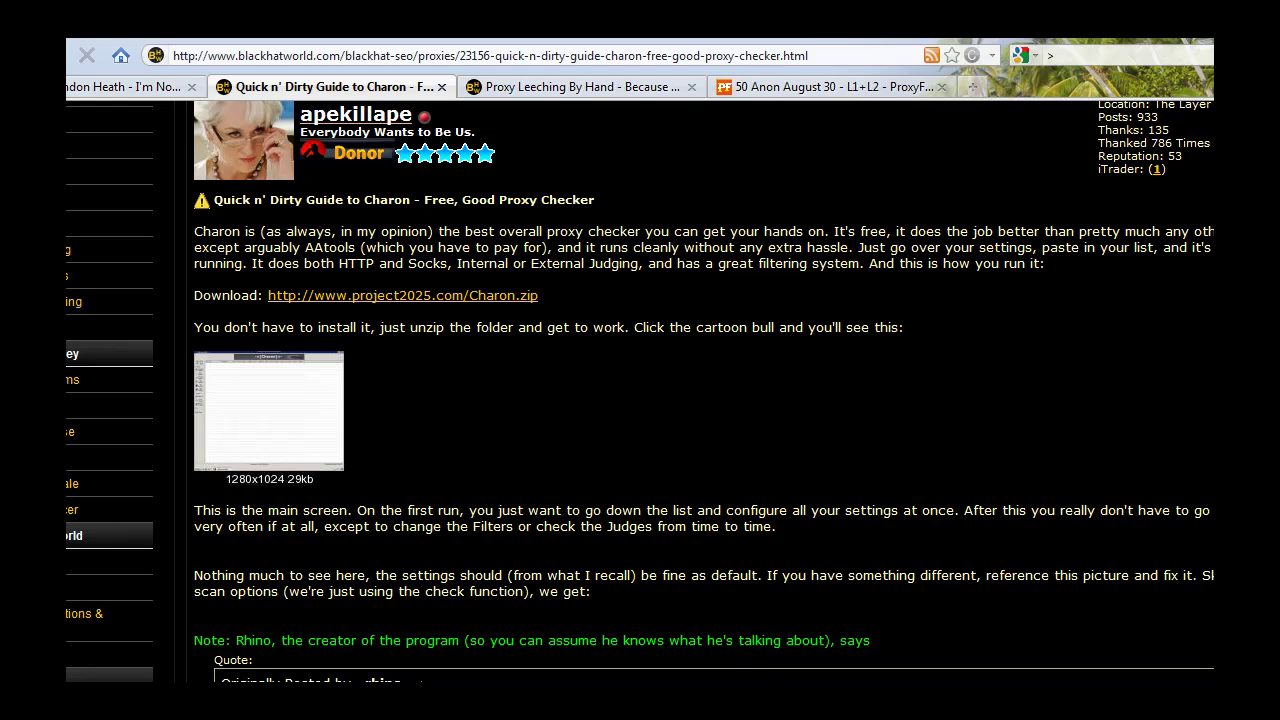
{"action": "mouse_move", "coordinate": [413, 700]}
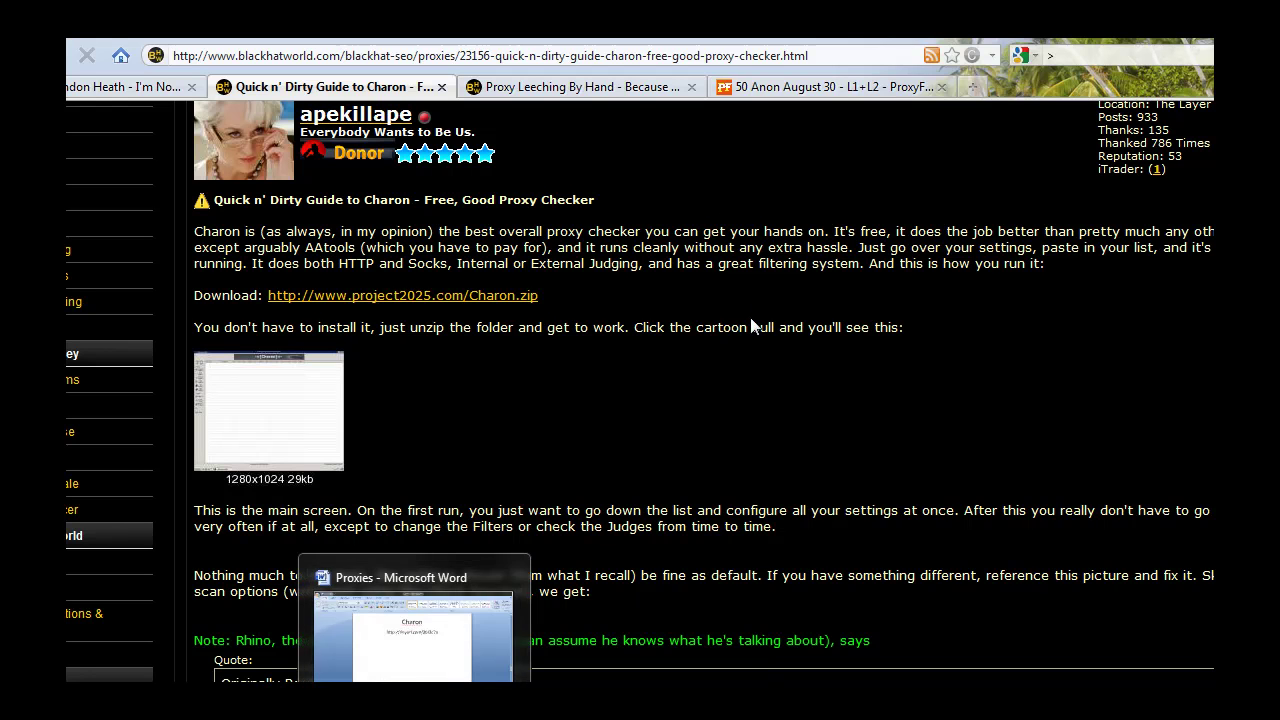
{"action": "left_click", "coordinate": [413, 630]}
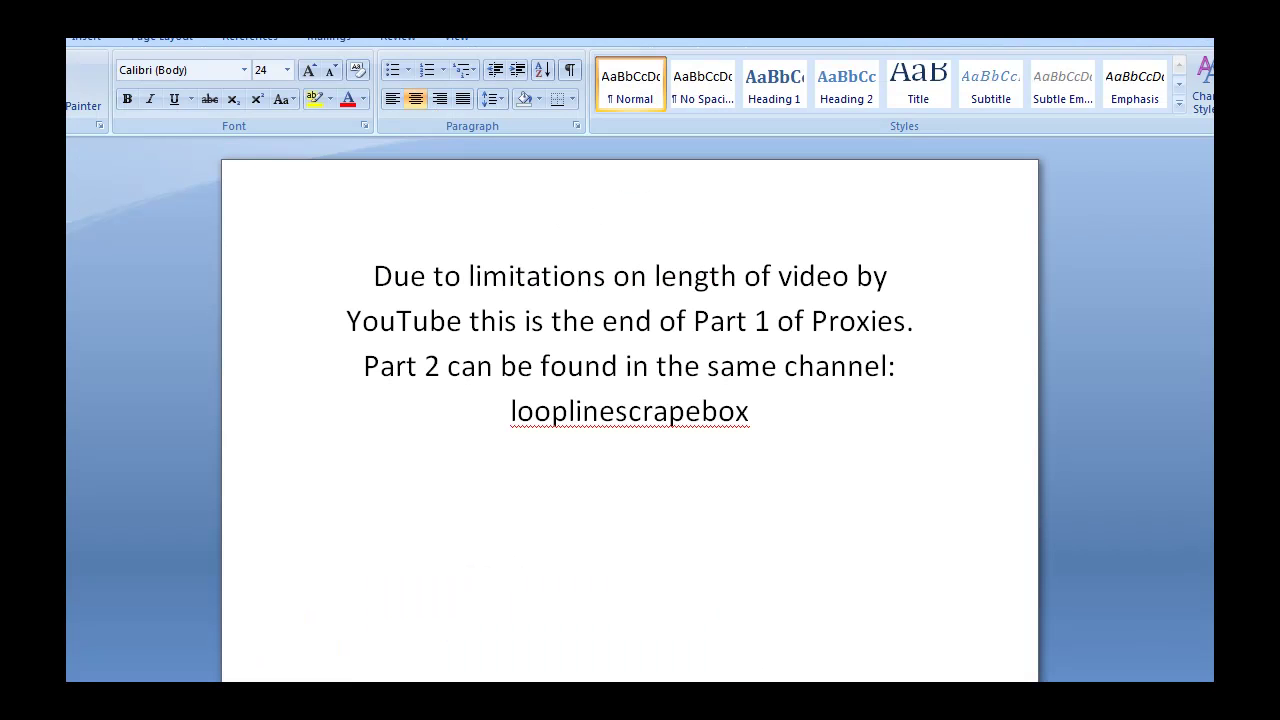